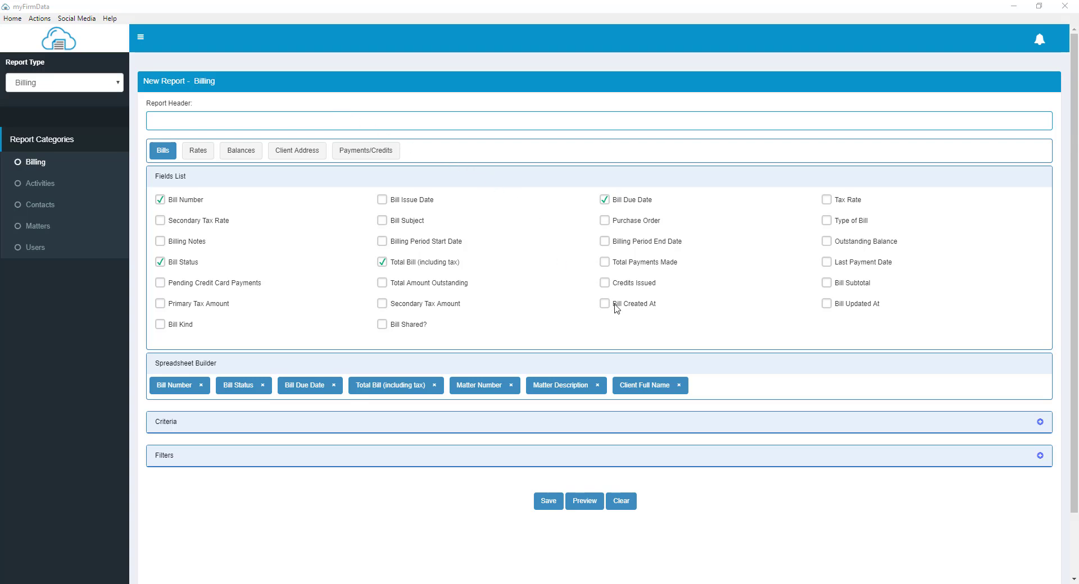
Step: Expand the report criteria and group the billing report by Bill Status
left_click(623, 355)
left_click(564, 428)
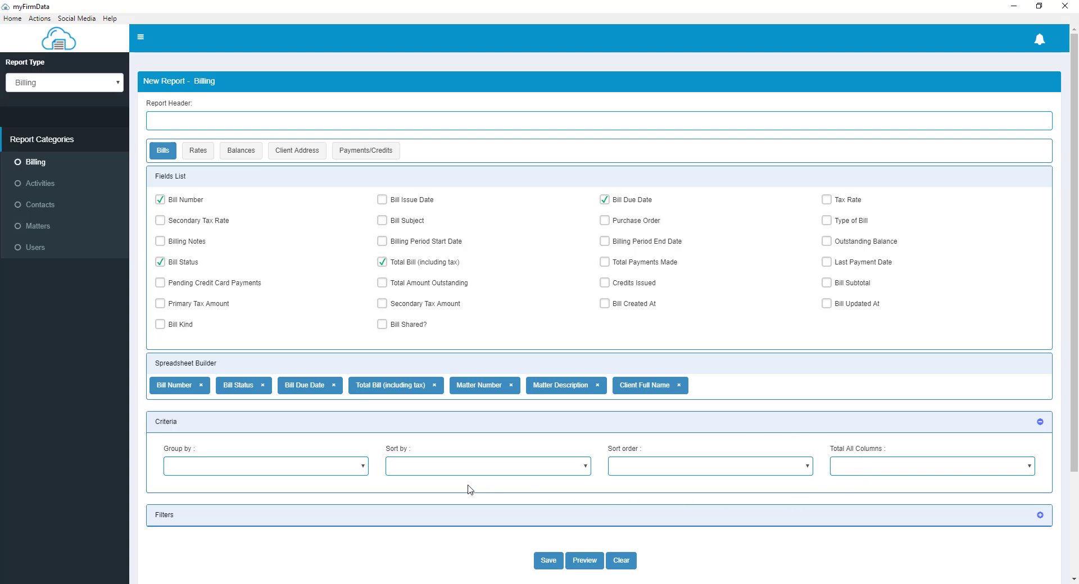
left_click(364, 467)
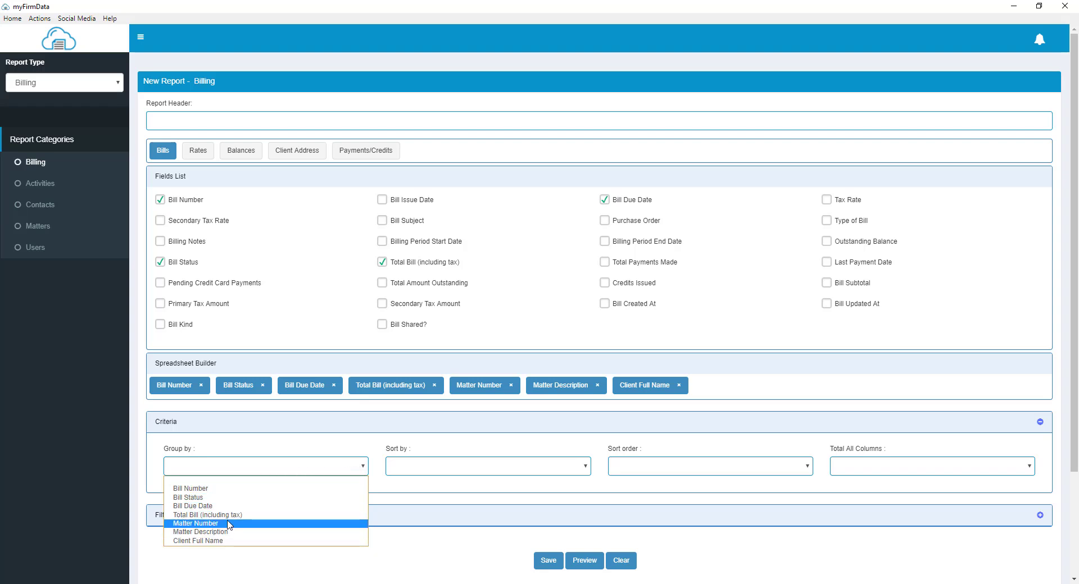
key("Up")
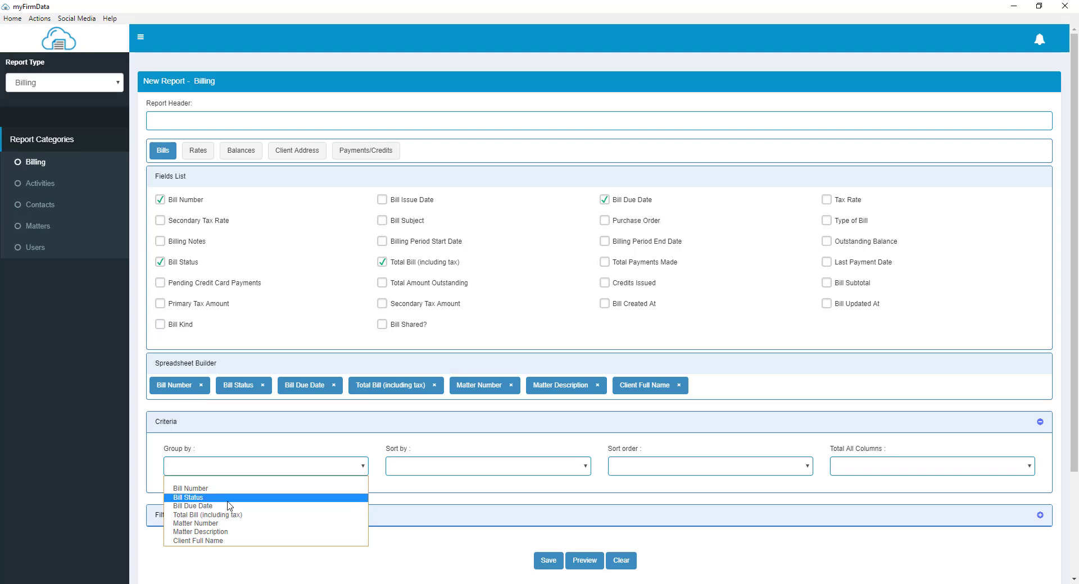
key("Return")
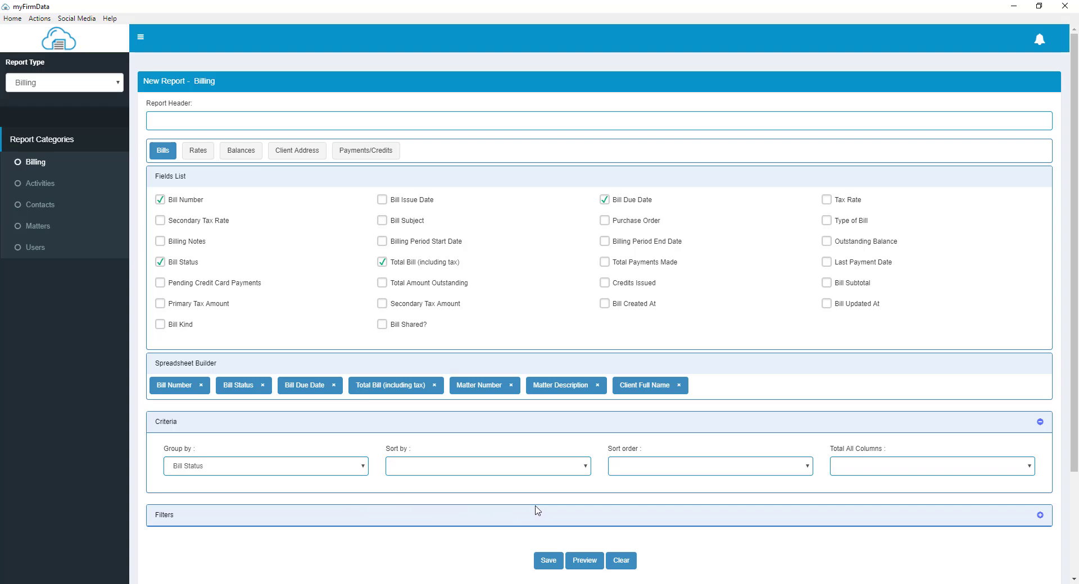
Step: Sort the report by Matter Number in Ascending order
left_click(587, 471)
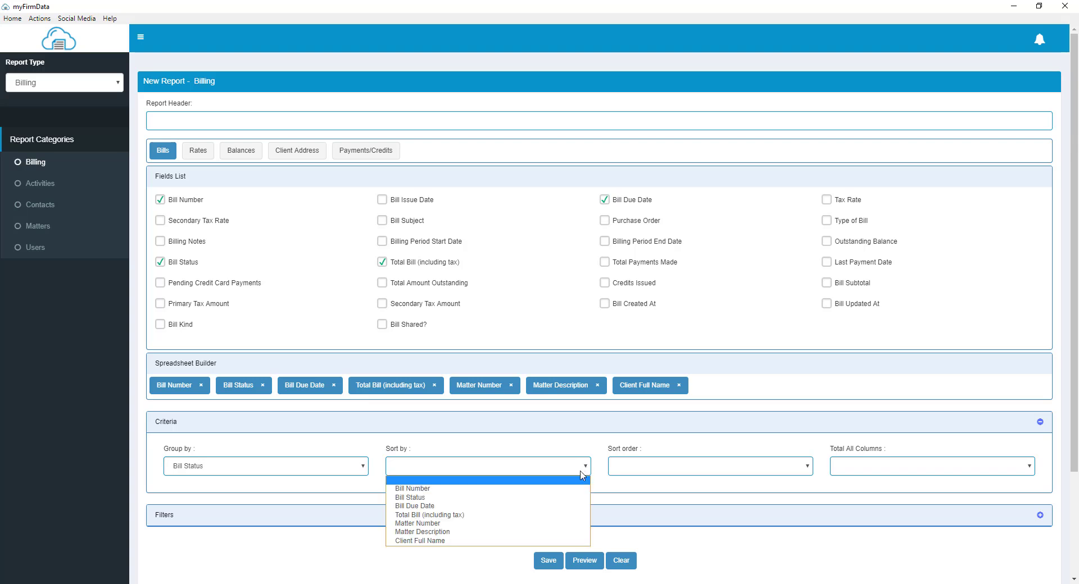
left_click(489, 524)
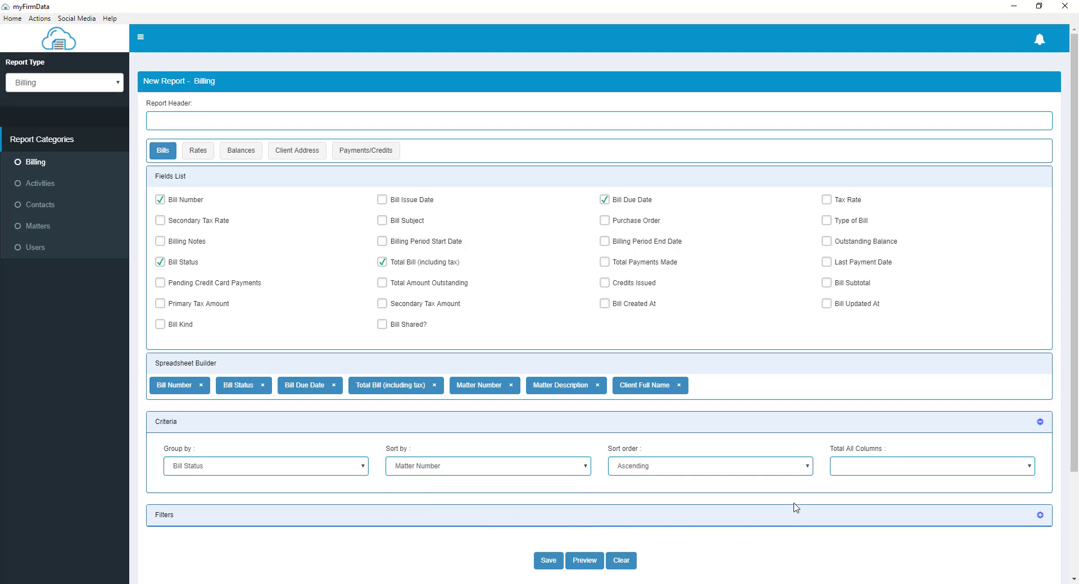
left_click(808, 467)
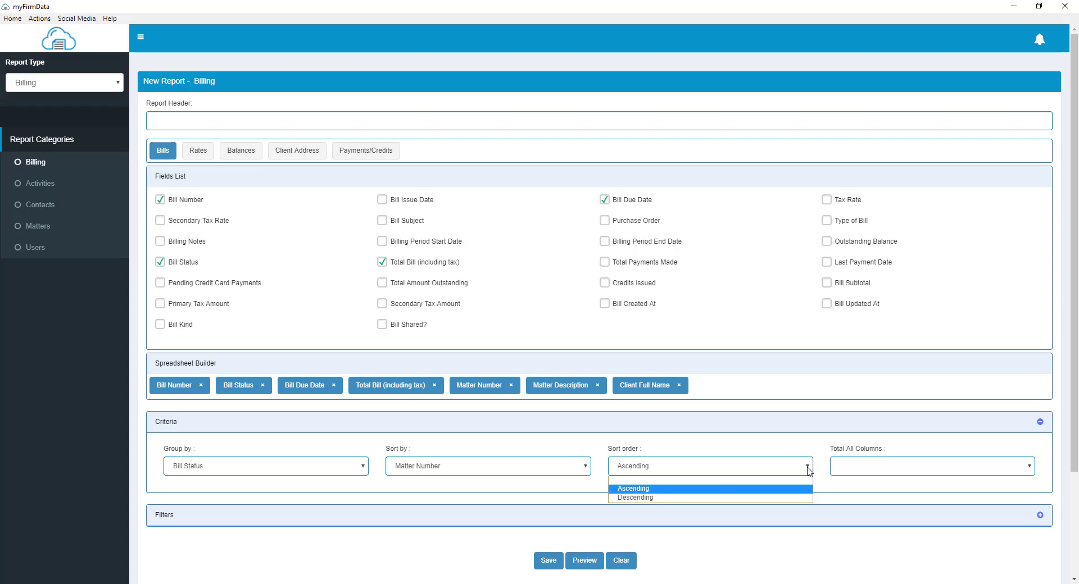
left_click(794, 498)
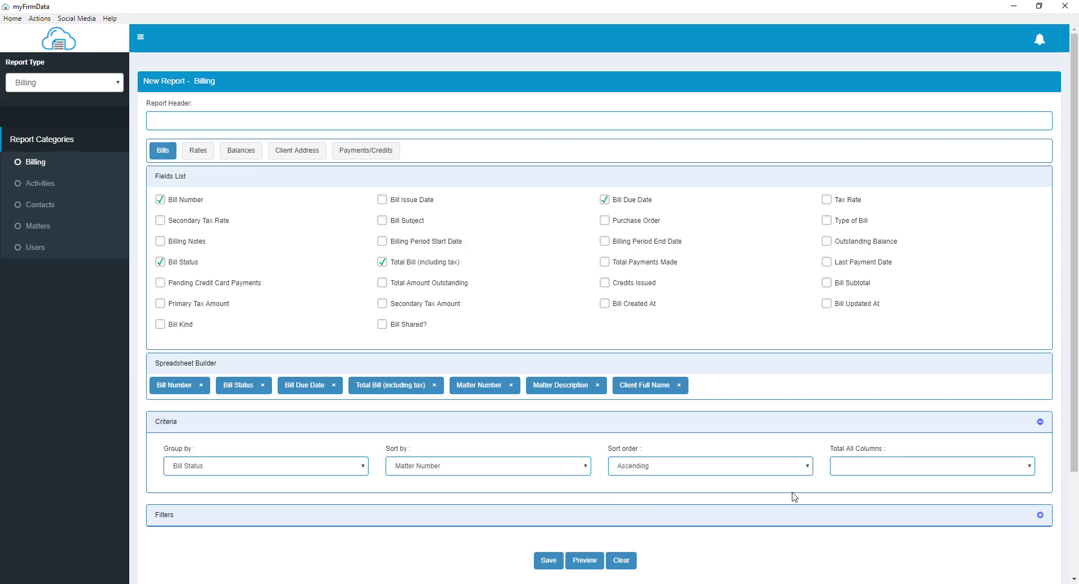
Step: Set Total All Columns to Yes and preview the report
left_click(1030, 471)
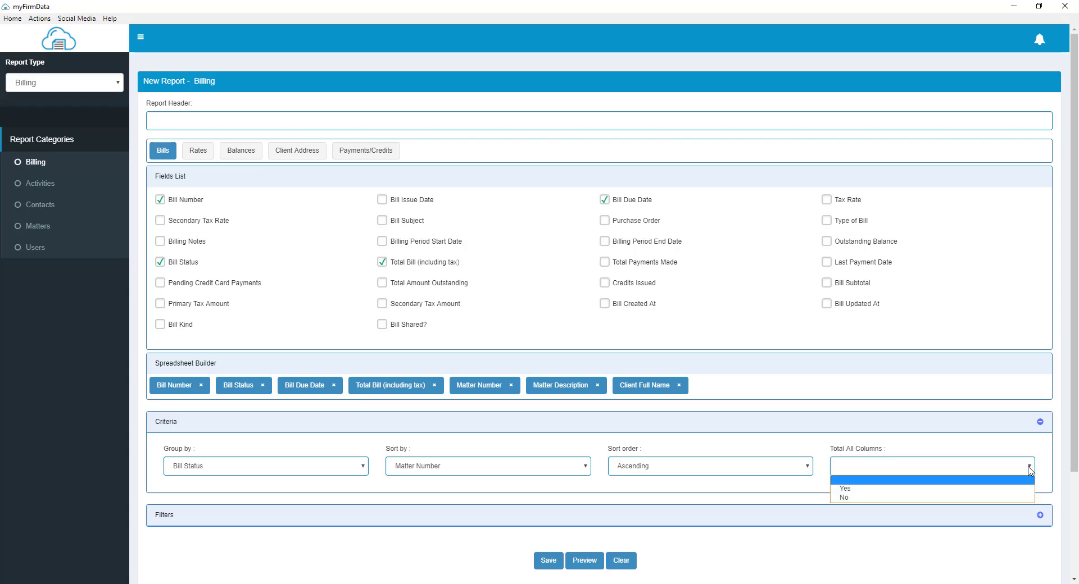
left_click(917, 492)
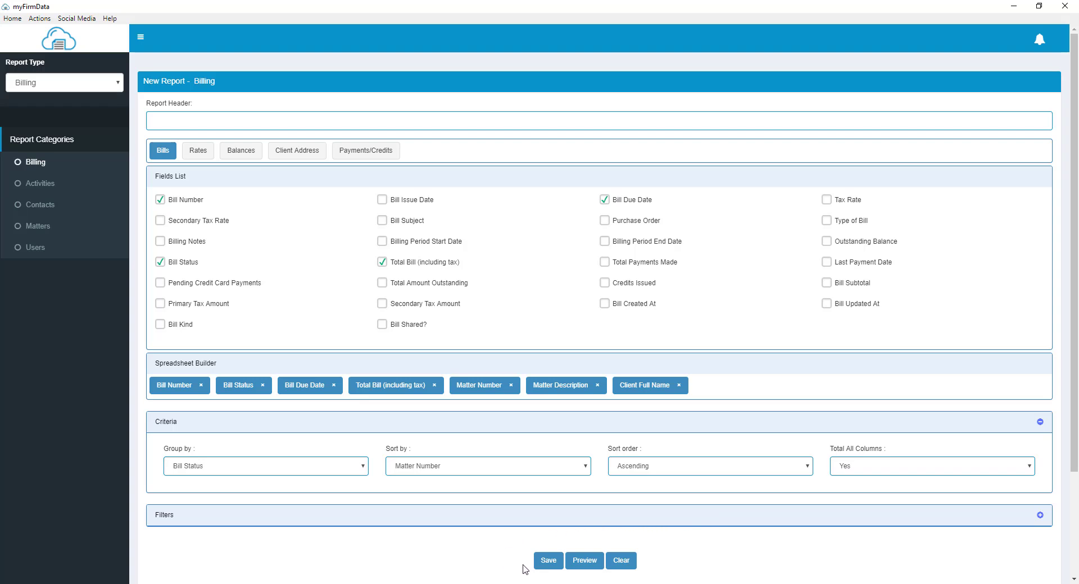
left_click(587, 561)
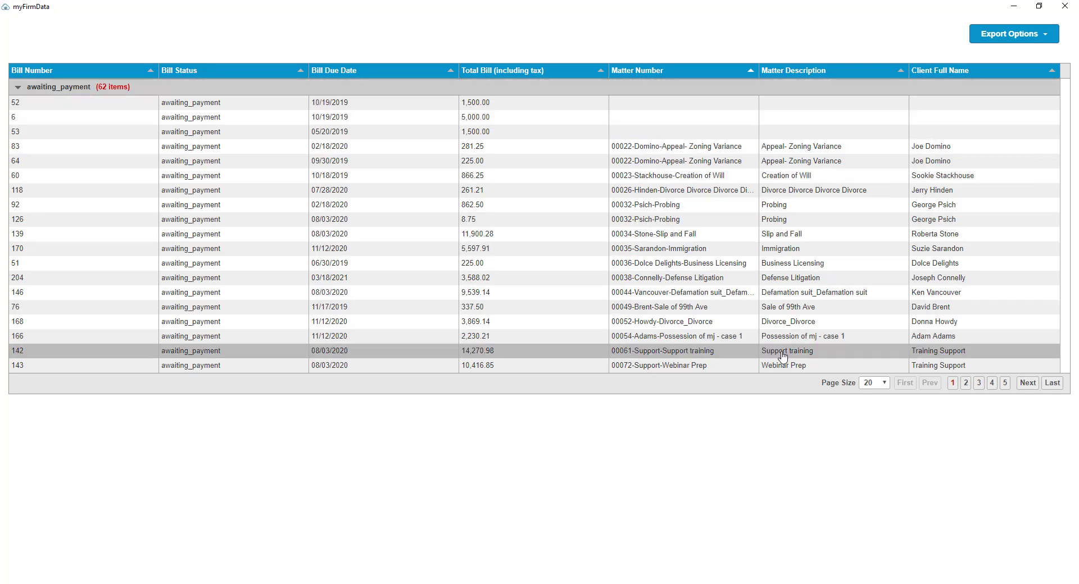
Step: Set the preview's page size to 200 and scroll through the grouped bills
left_click(871, 386)
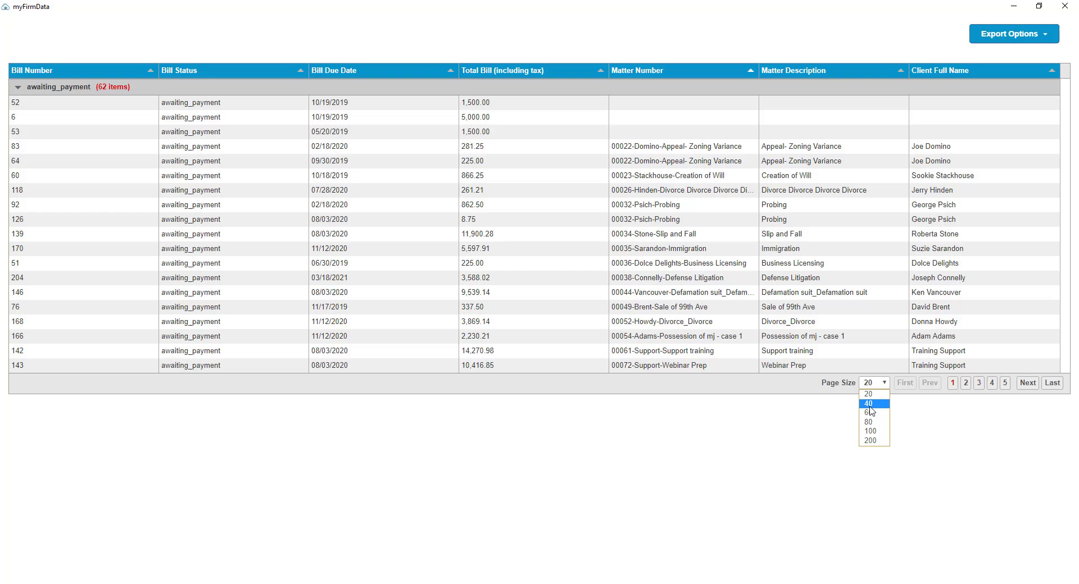
left_click(870, 441)
scroll(620, 424, "down", 6)
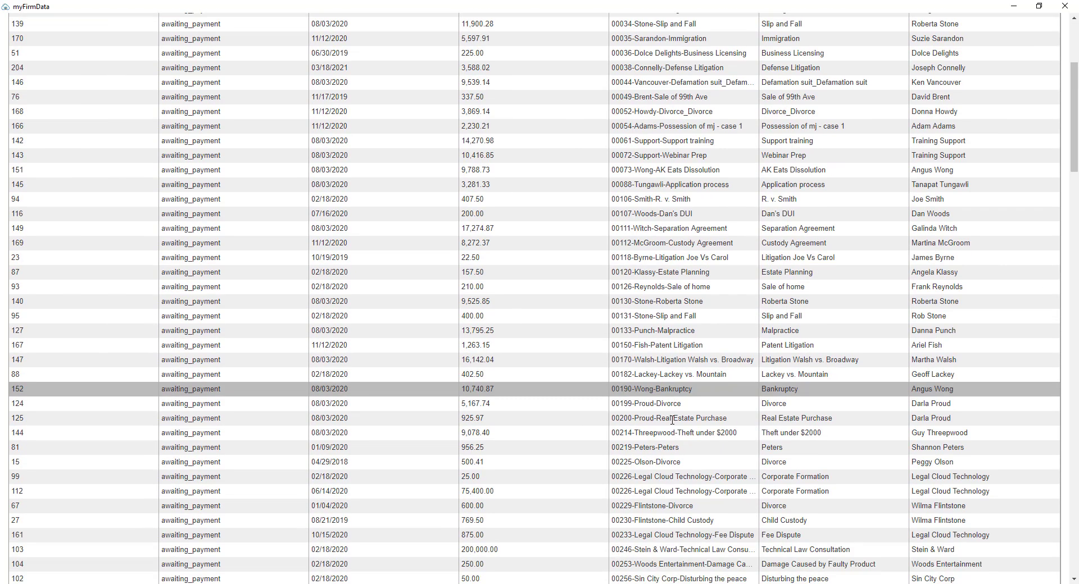
scroll(620, 424, "down", 5)
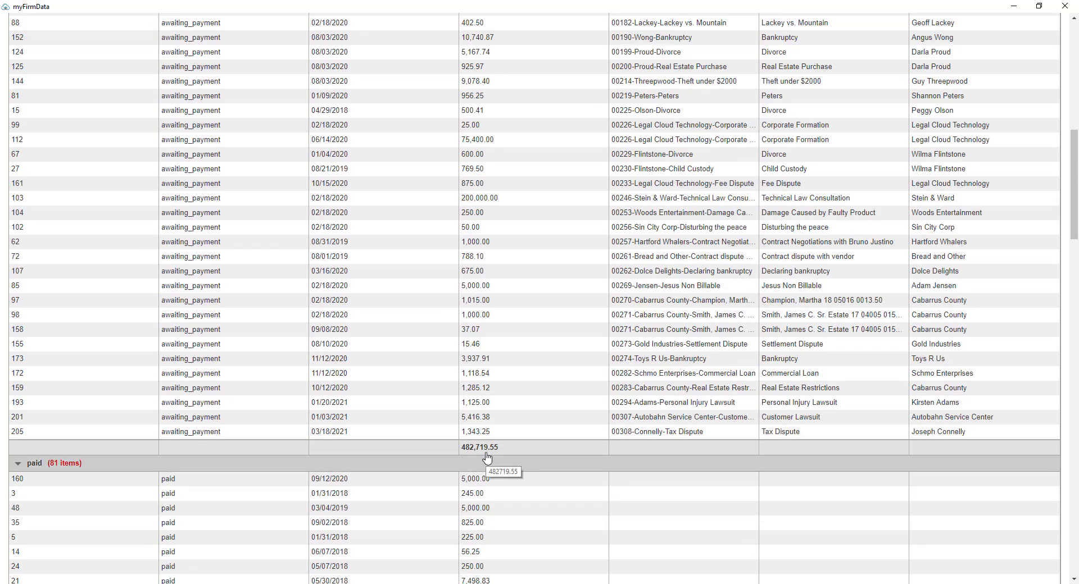
scroll(486, 449, "up", 12)
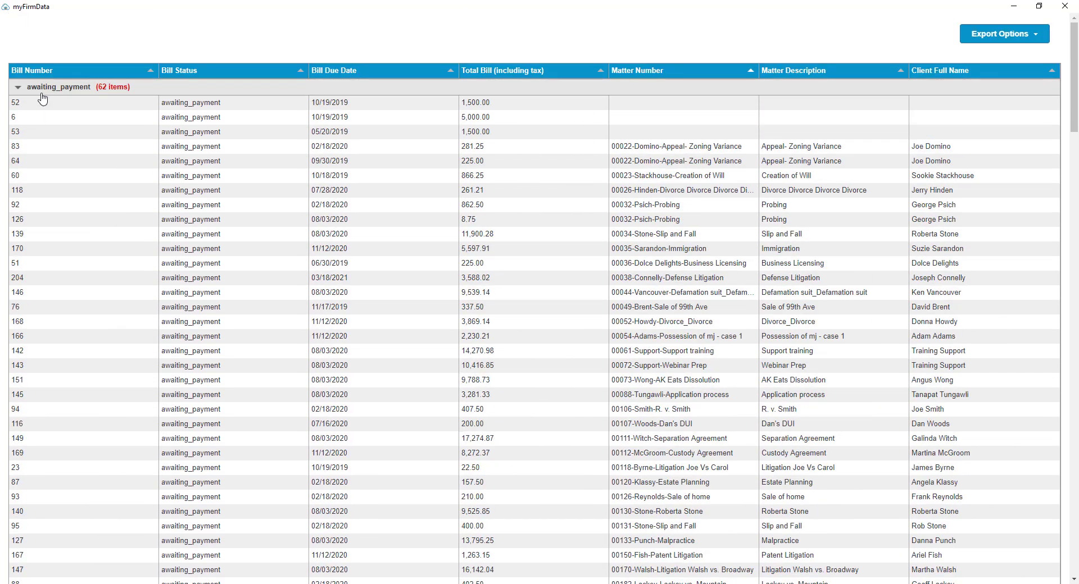
Step: Collapse the awaiting_payment, paid and void groups in the preview
left_click(18, 88)
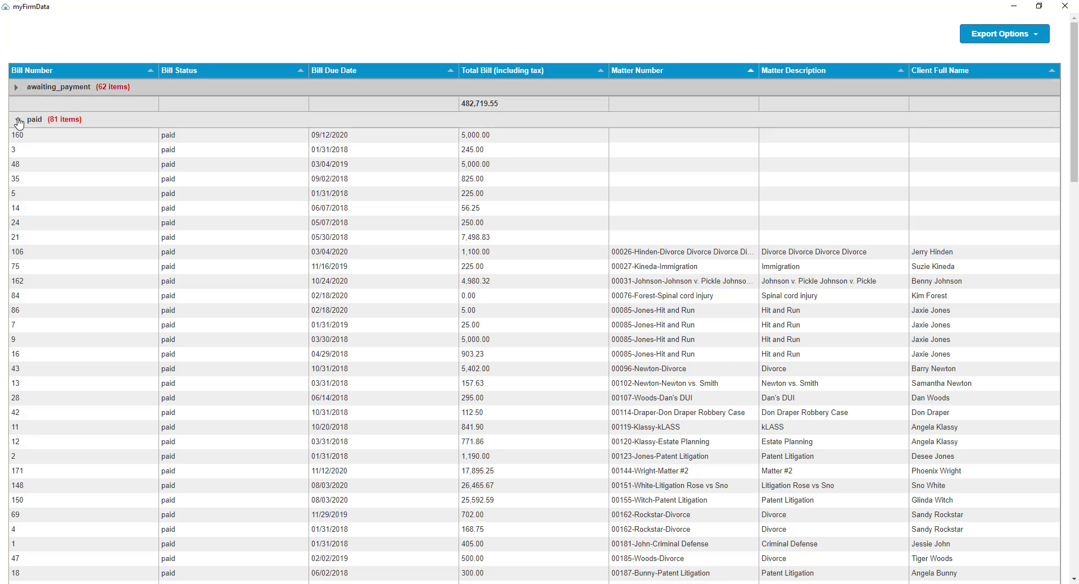
left_click(18, 120)
left_click(17, 152)
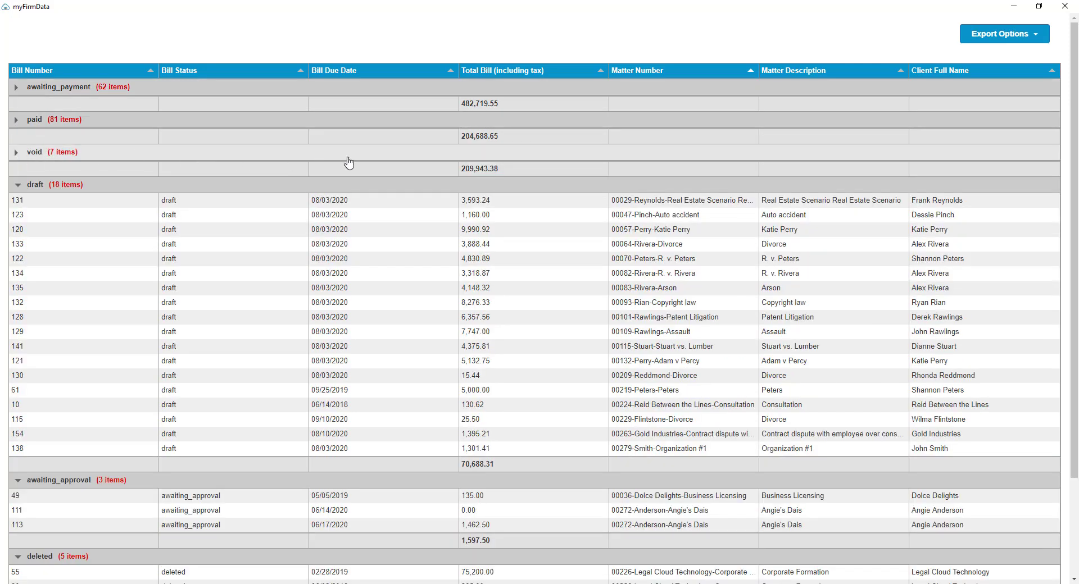
Step: Open the export options, then close the preview window
left_click(993, 37)
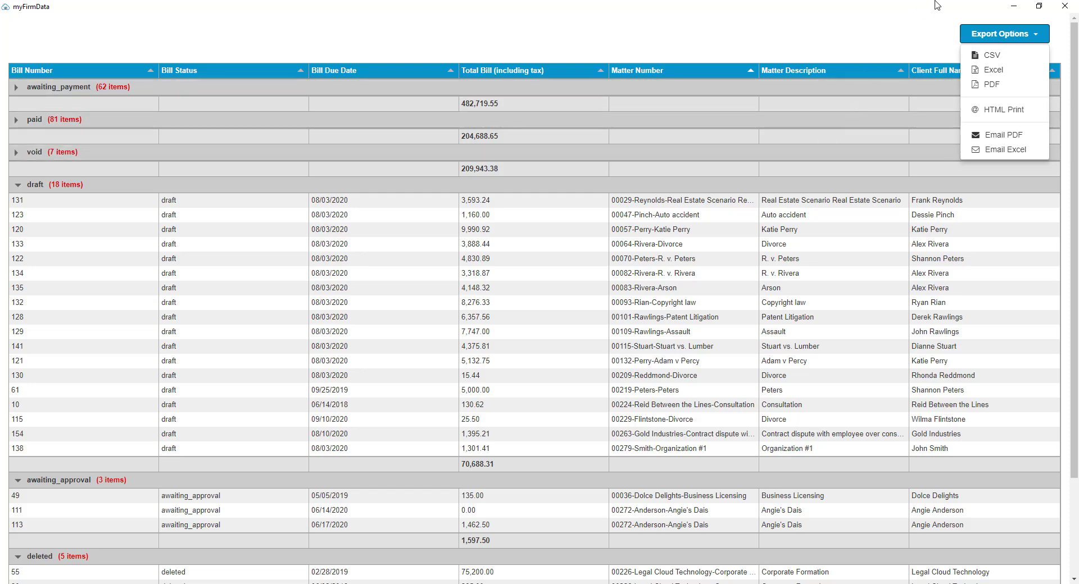
left_click(1063, 7)
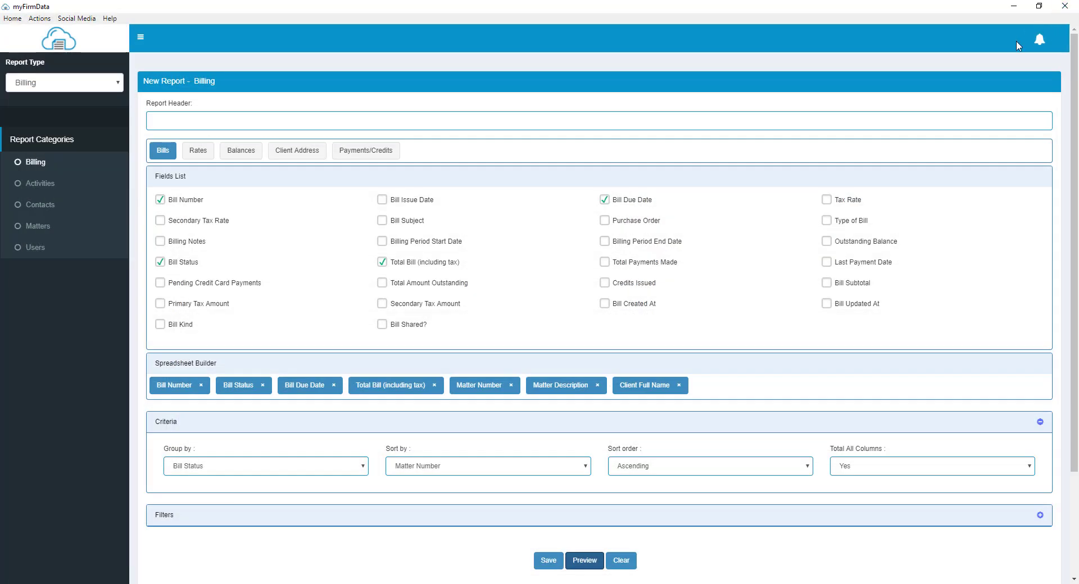
Step: Collapse the Criteria section and expand the Filters section
left_click(772, 426)
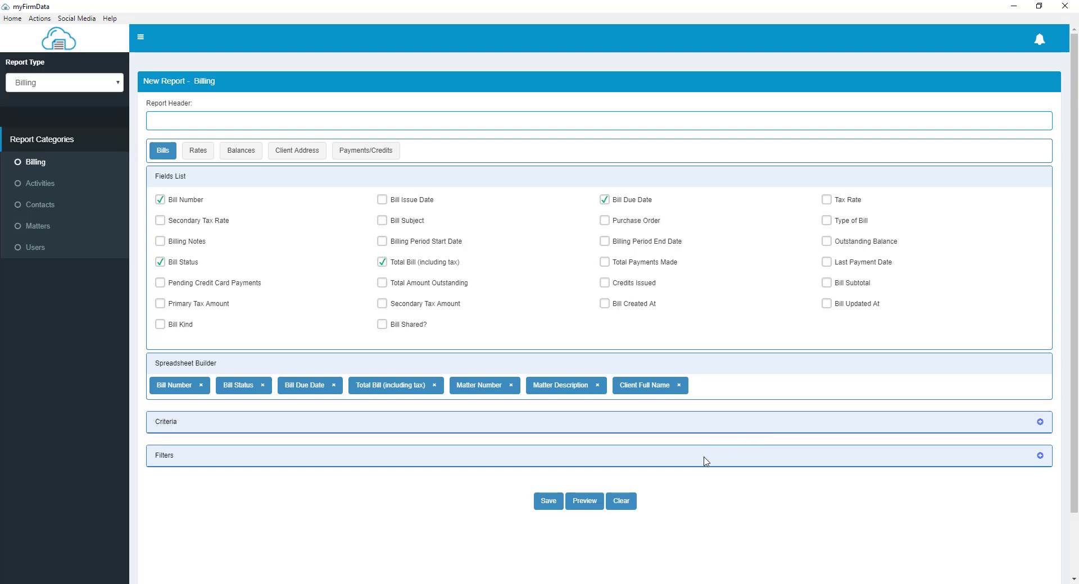
left_click(376, 461)
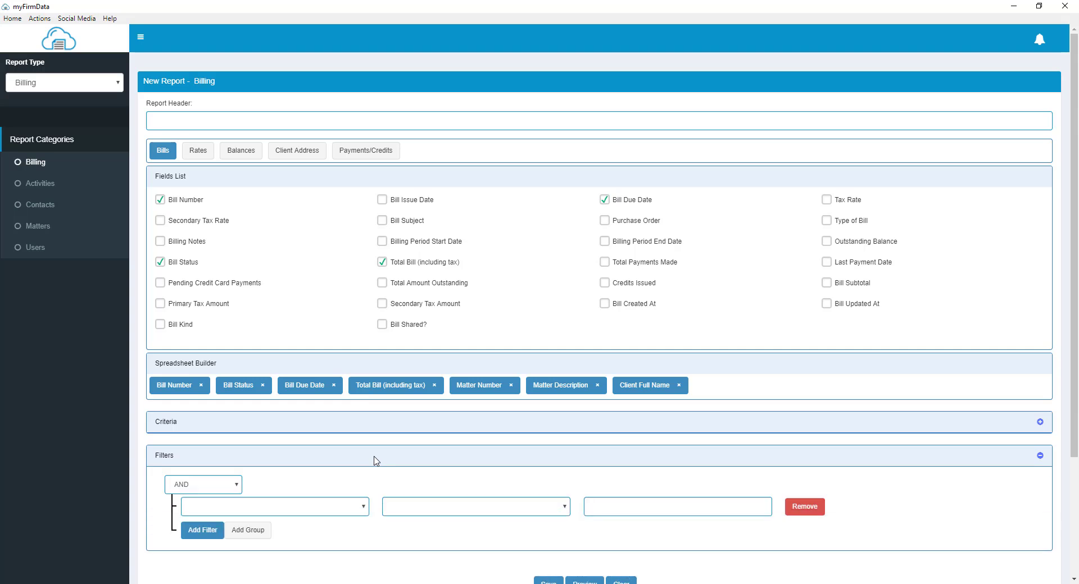
scroll(380, 462, "down", 3)
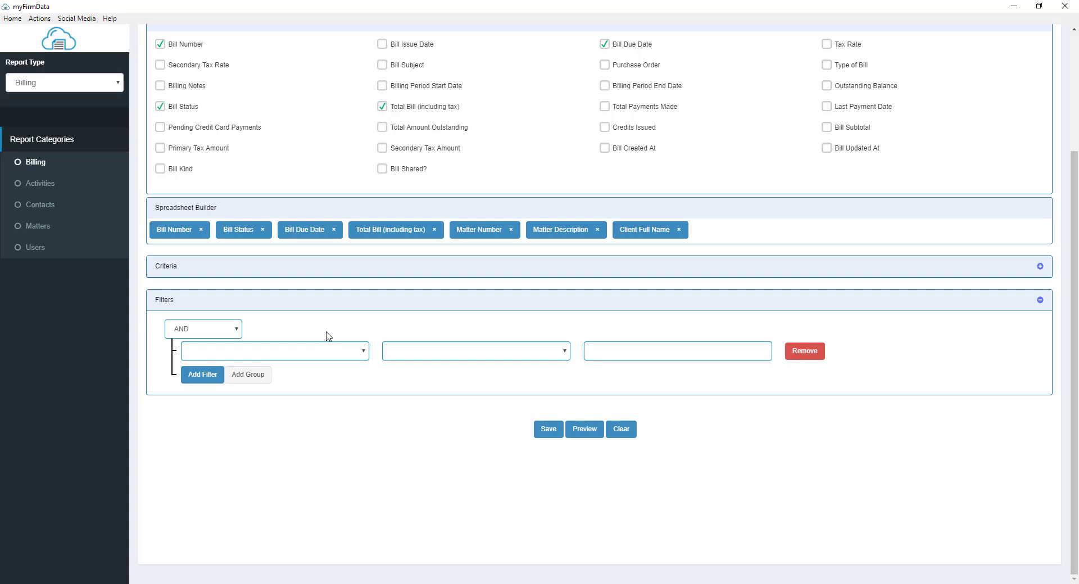
Step: Add a filter where Bill Status is Equal To awaiting_payment
left_click(364, 353)
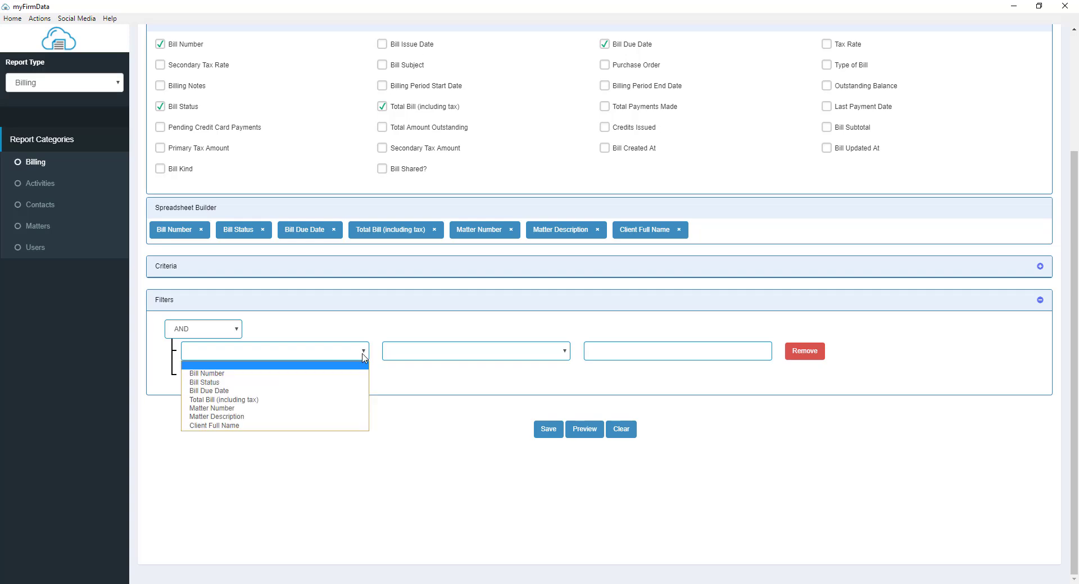
left_click(351, 382)
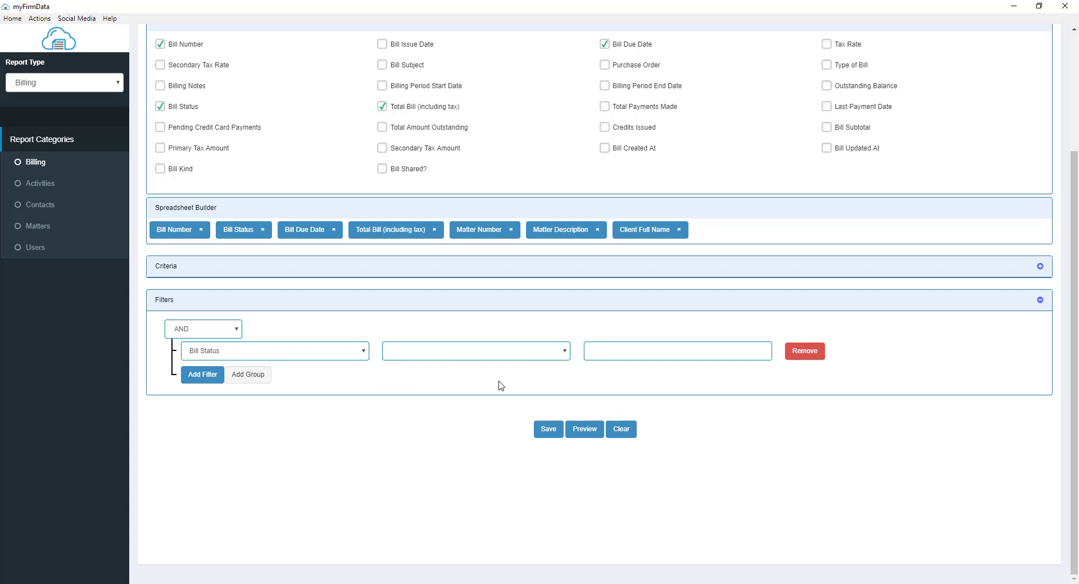
left_click(565, 352)
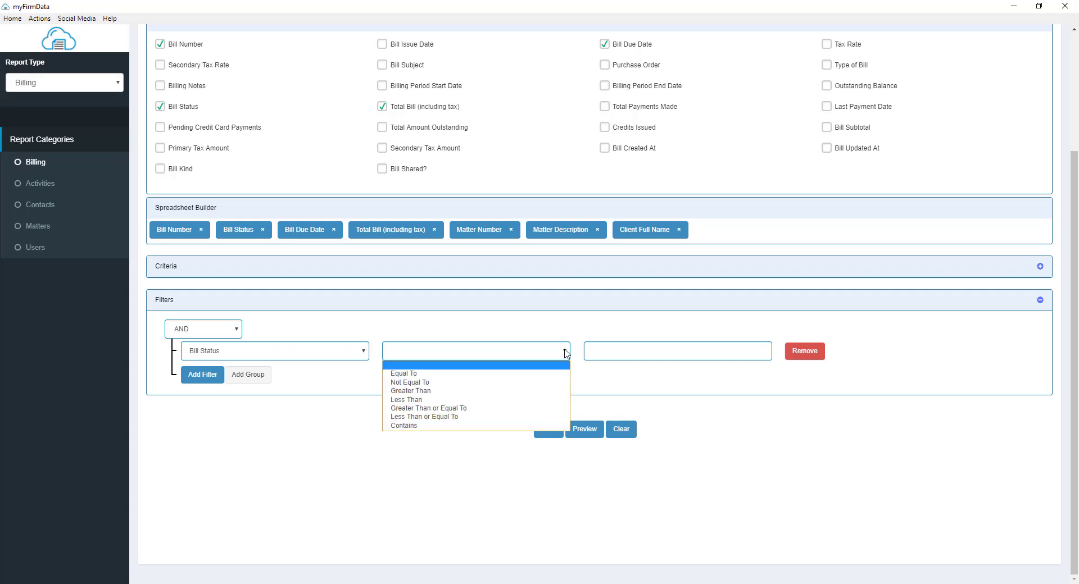
left_click(400, 375)
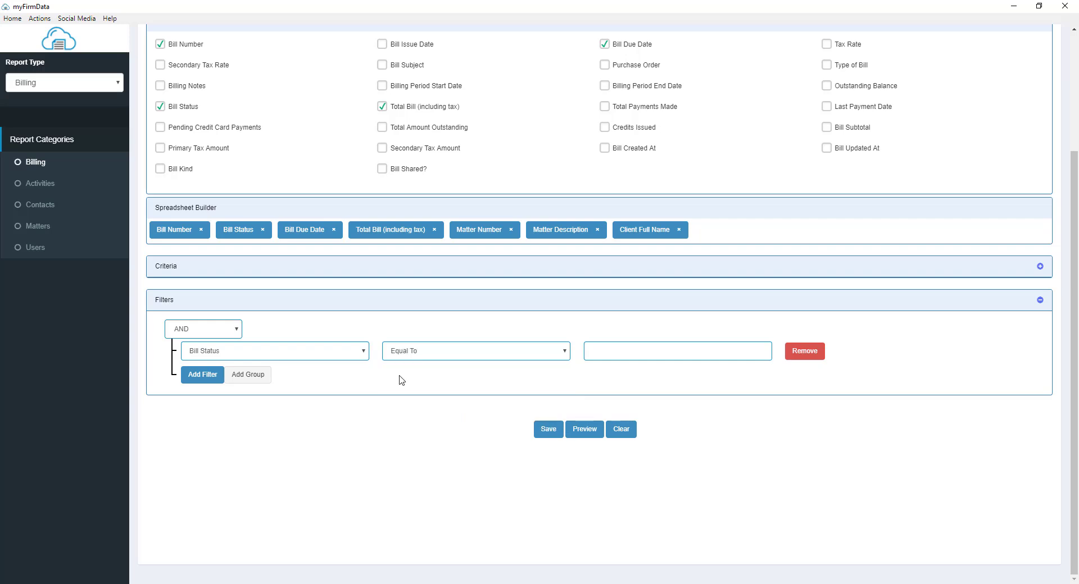
left_click(605, 353)
type("awaiting_payment")
Step: Preview the filtered report, collapse and re-expand the awaiting_payment group, then close the preview
left_click(585, 430)
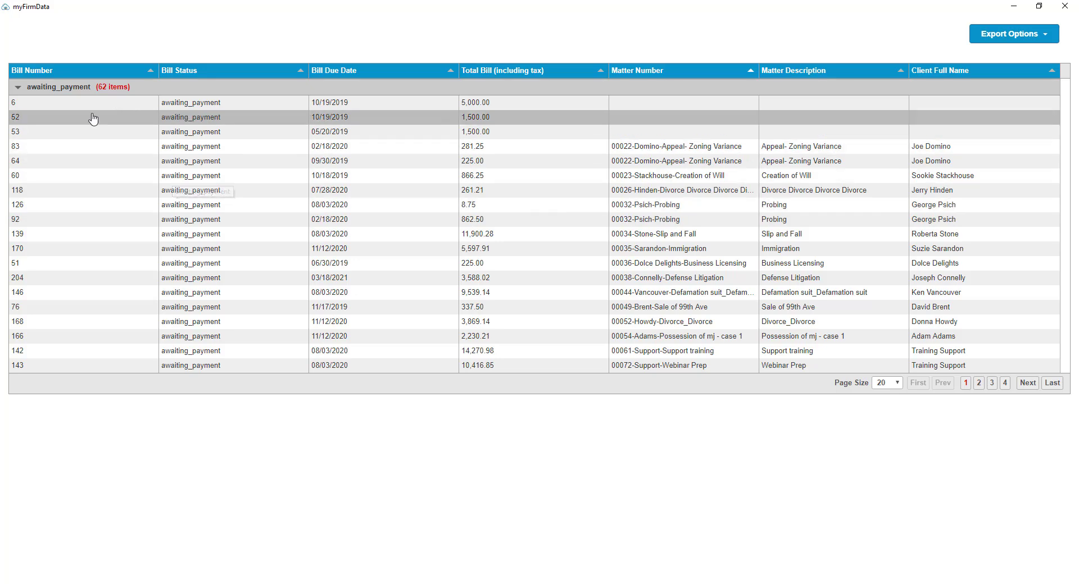
left_click(17, 88)
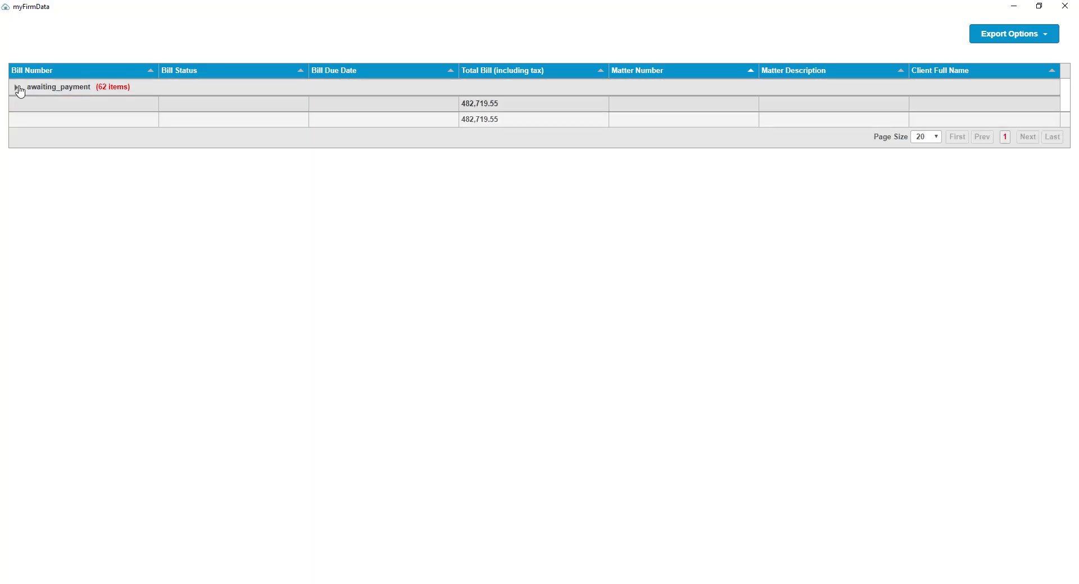
left_click(18, 89)
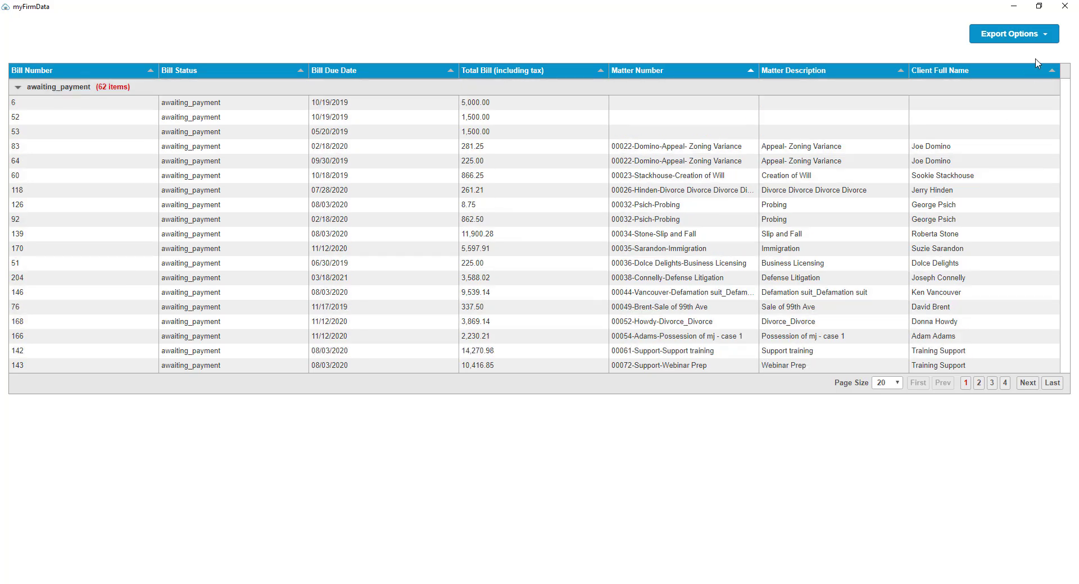
left_click(1065, 11)
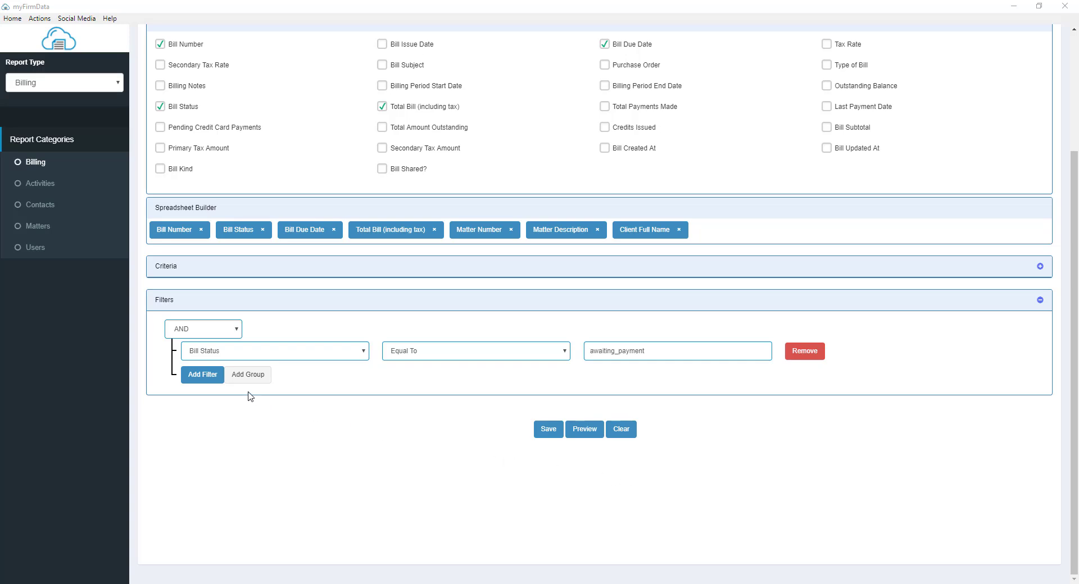
Step: Add a second filter where Bill Due Date is in the Date Range Last Year (01/01/2020 - 12/31/2020)
left_click(211, 375)
left_click(211, 380)
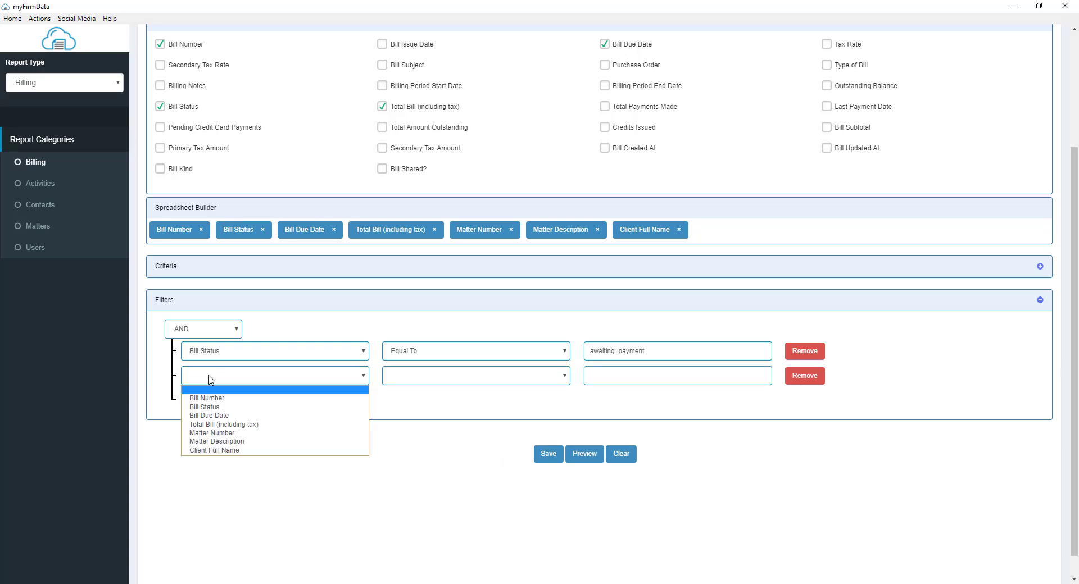
left_click(235, 414)
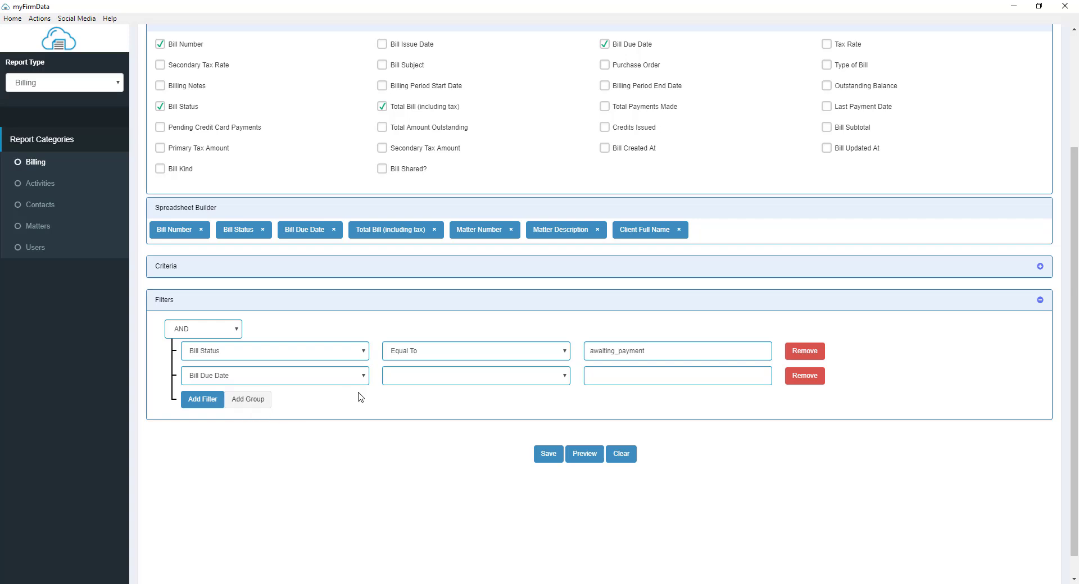
left_click(401, 382)
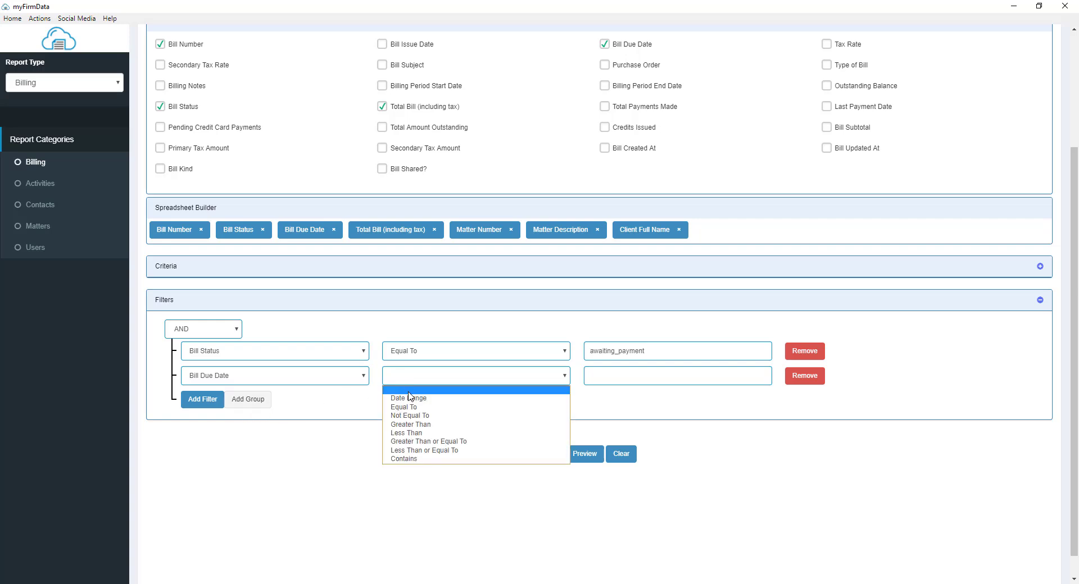
left_click(409, 399)
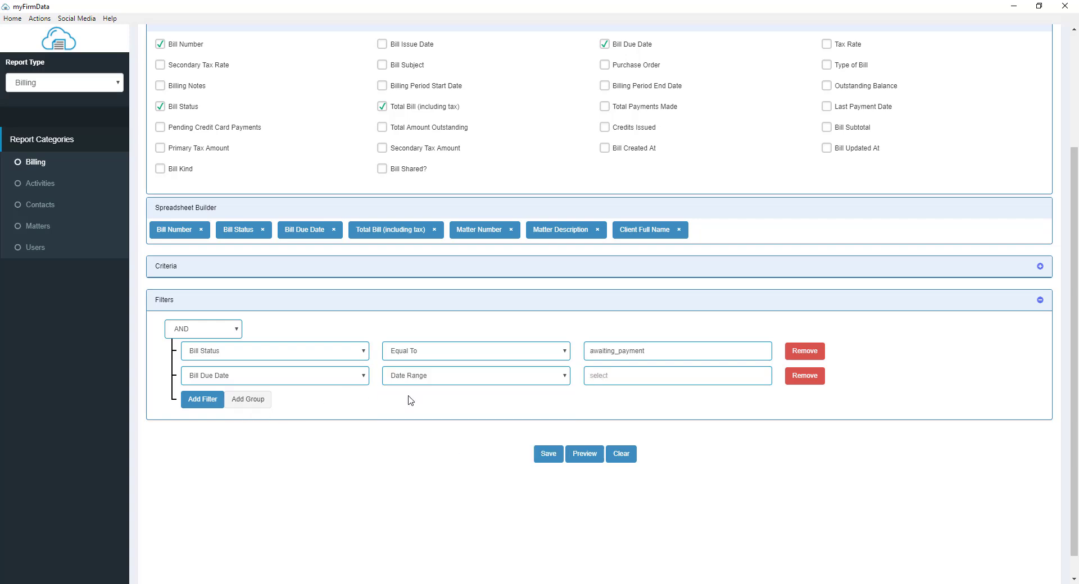
left_click(632, 378)
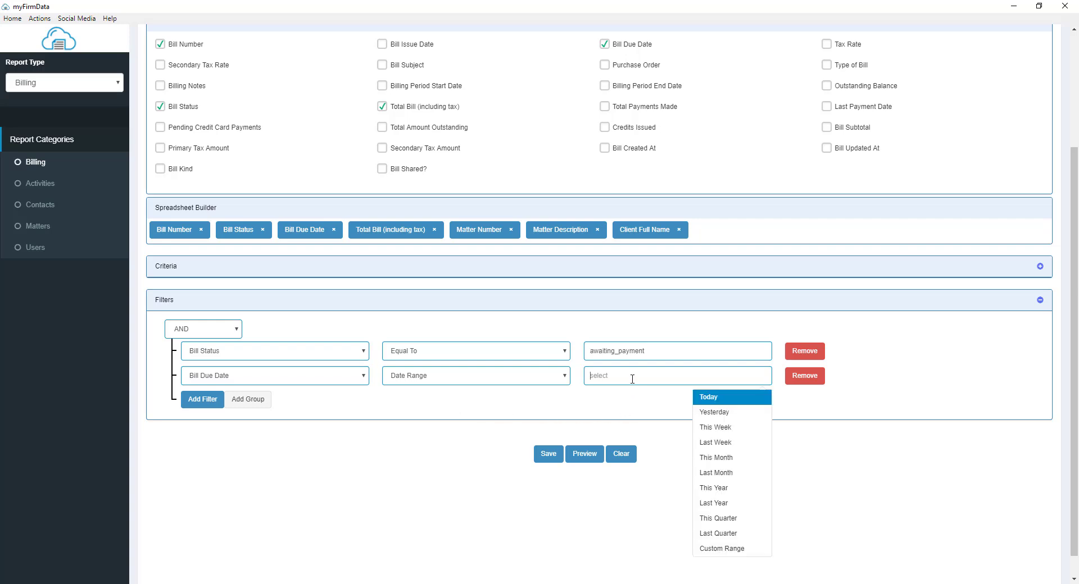
left_click(722, 504)
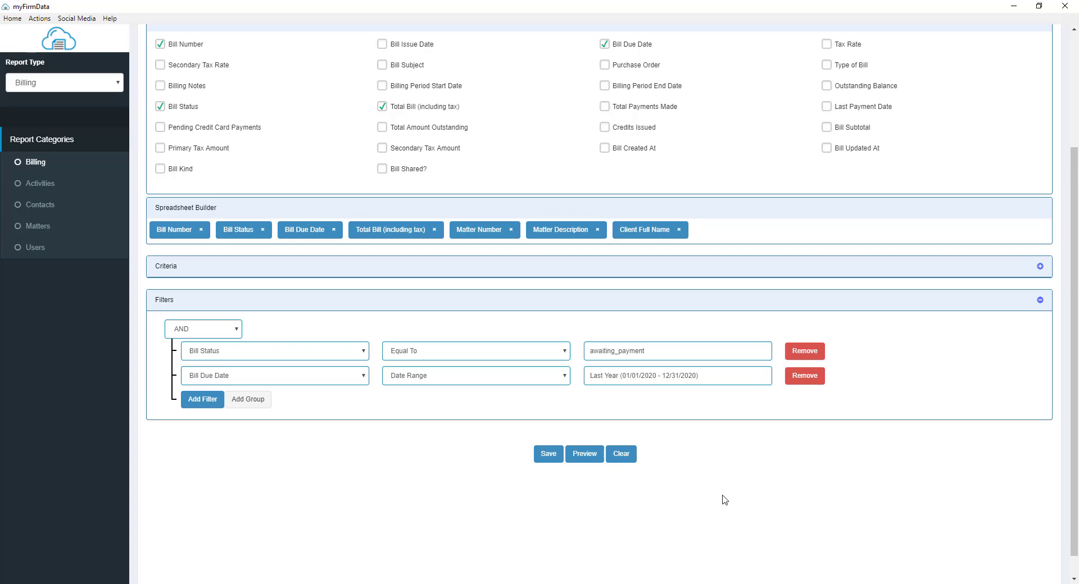
Step: Preview the filtered report, then close the preview window
left_click(585, 454)
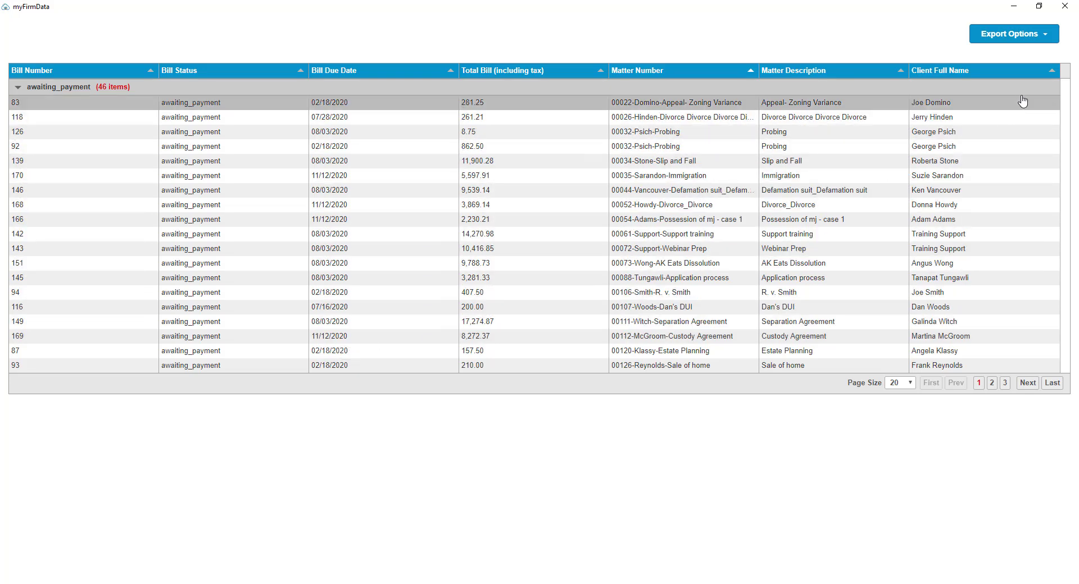
left_click(1069, 11)
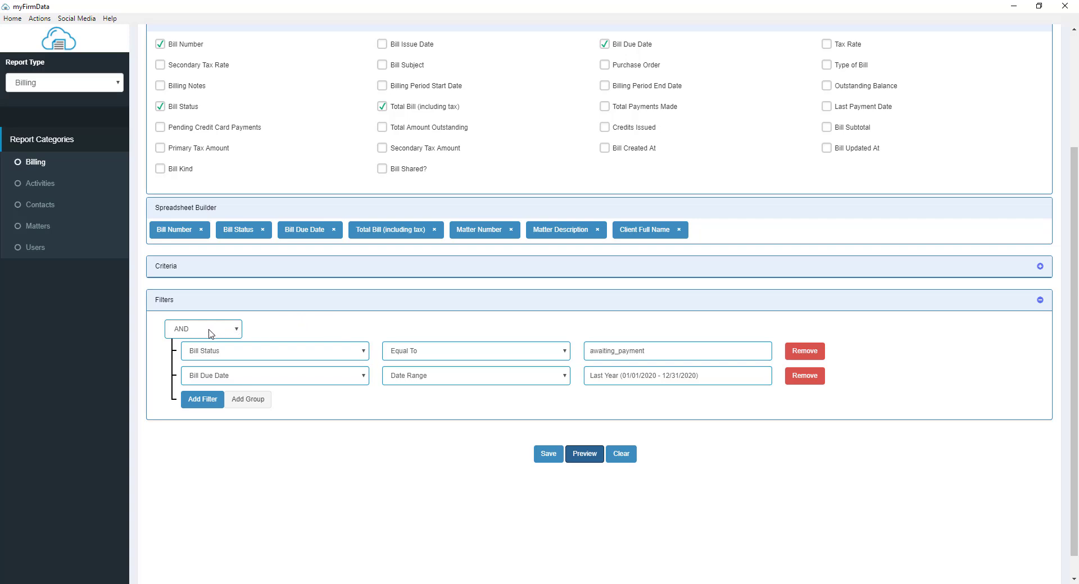
Step: Switch the top-level filter logic from AND to OR and preview the report
left_click(238, 332)
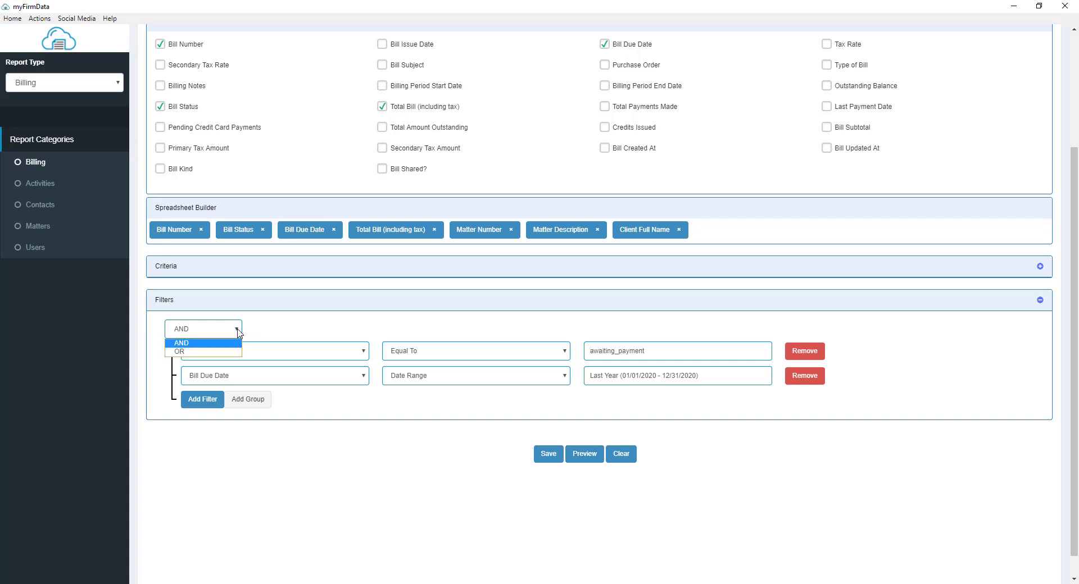
left_click(188, 351)
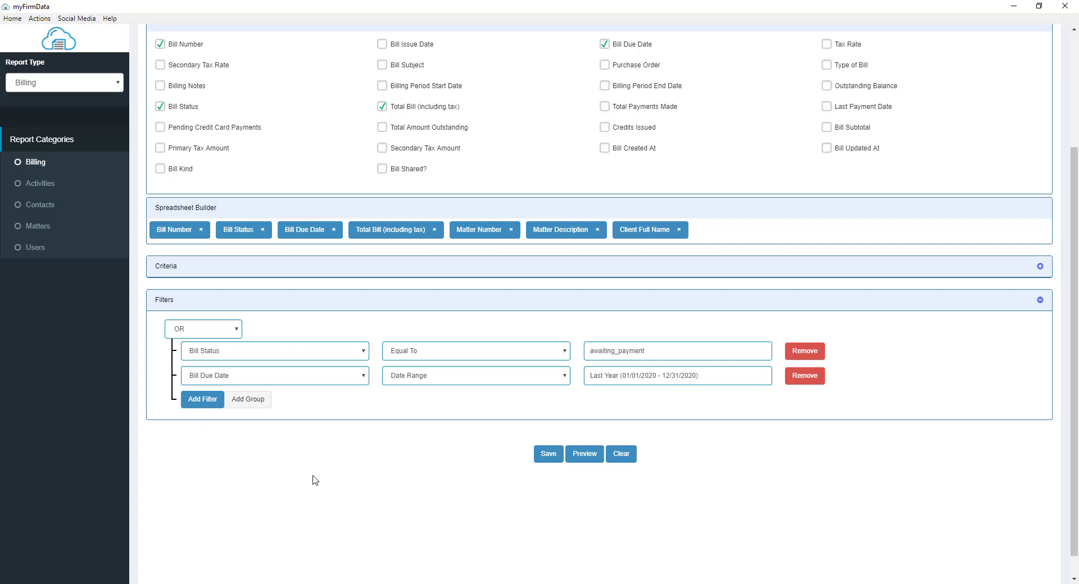
left_click(587, 457)
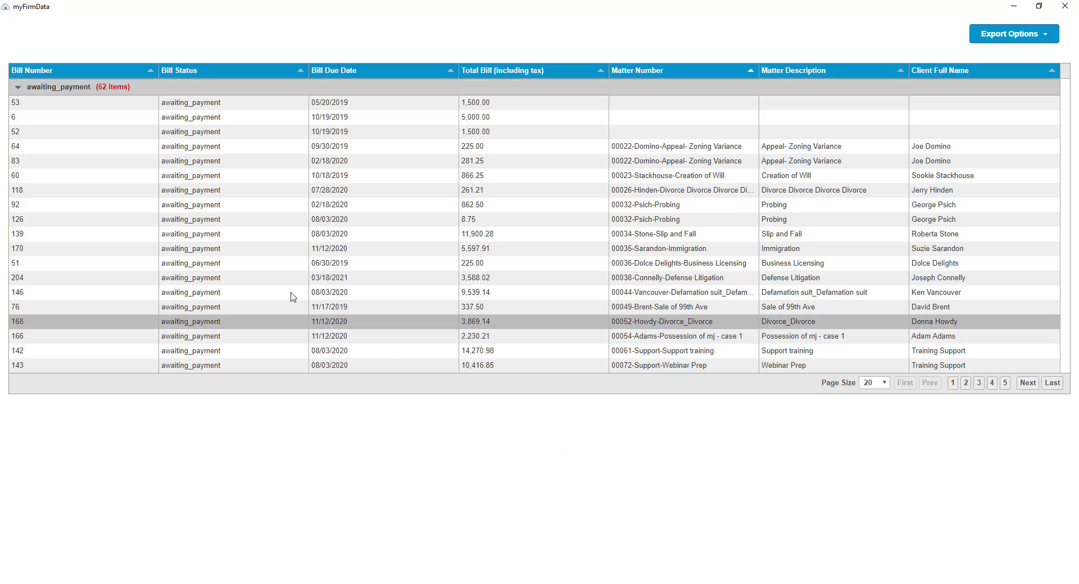
Step: Collapse the awaiting_payment group in the preview, then close the preview window
left_click(18, 87)
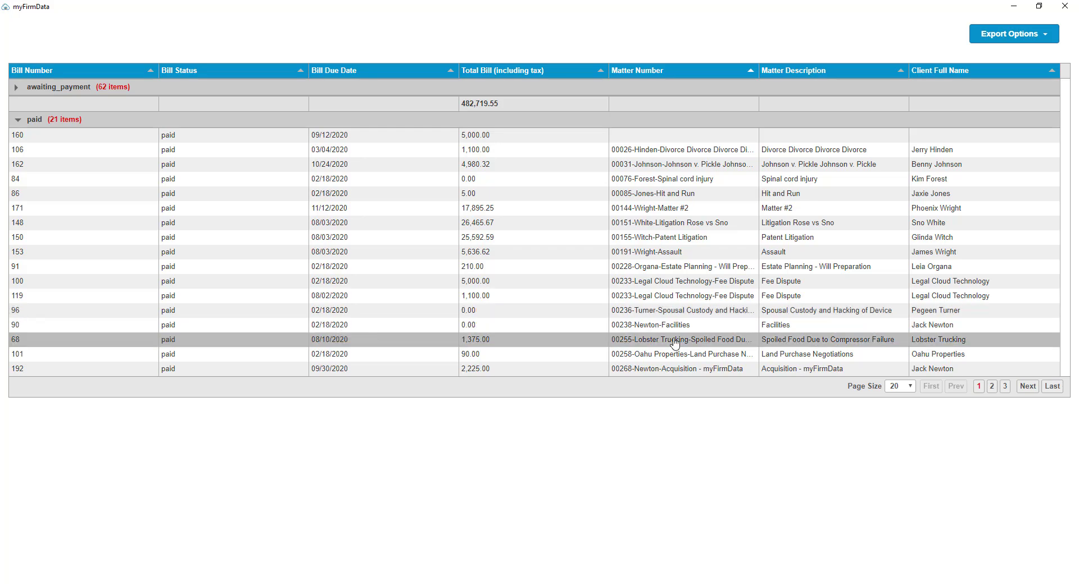
left_click(1065, 6)
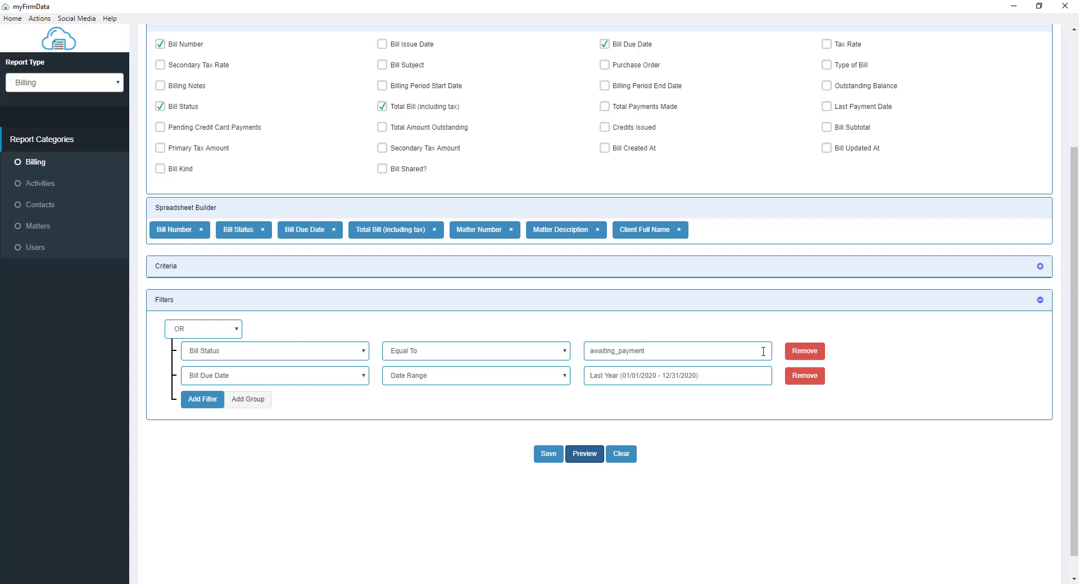
Step: Remove the Bill Status filter and add a filter group whose first filter is Bill Status Equal To deleted
left_click(793, 352)
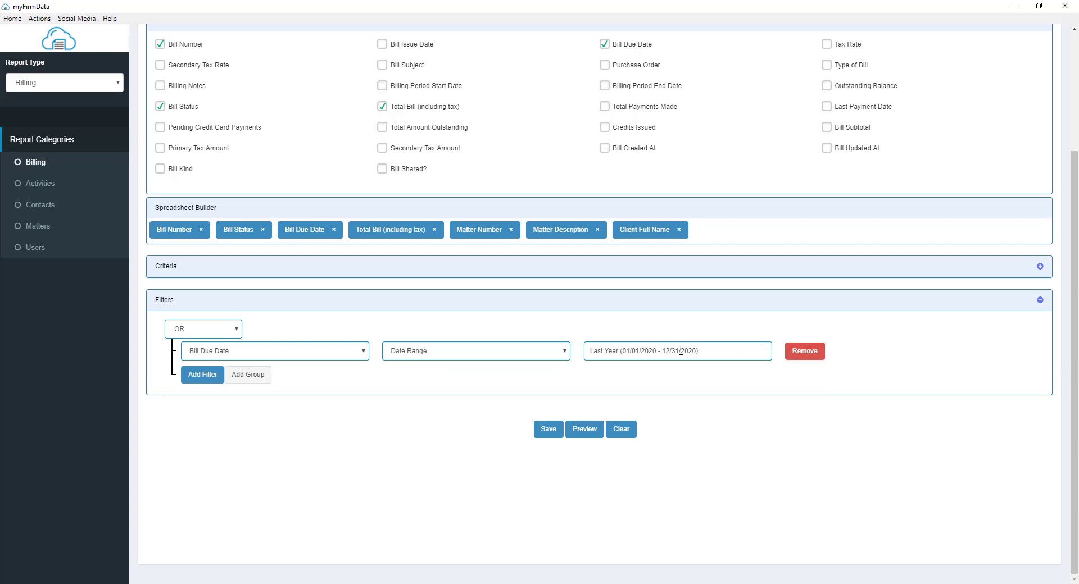
left_click(258, 381)
left_click(341, 403)
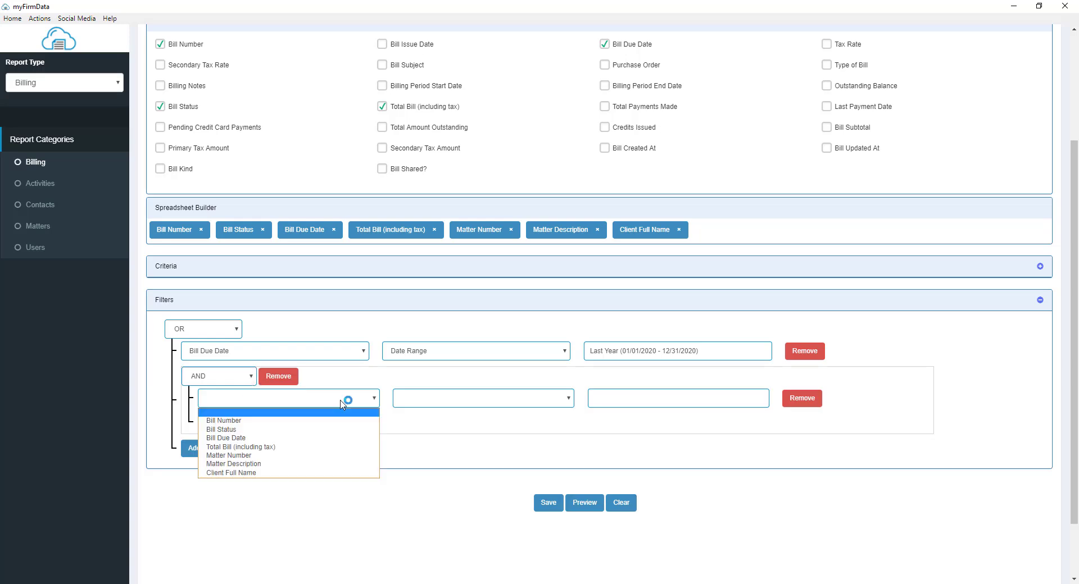
left_click(296, 430)
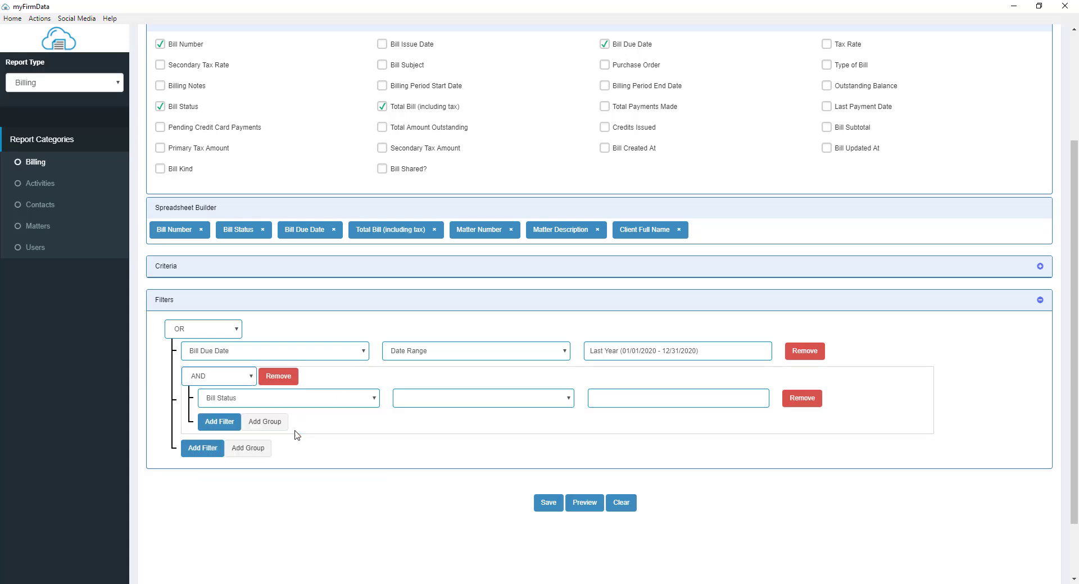
left_click(428, 400)
left_click(425, 417)
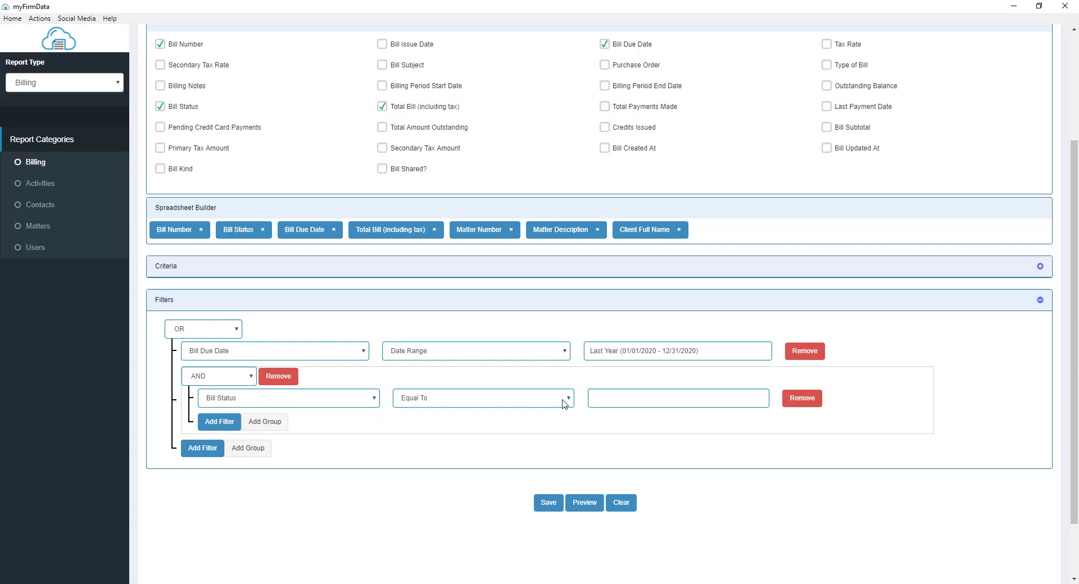
left_click(602, 398)
type("deleted")
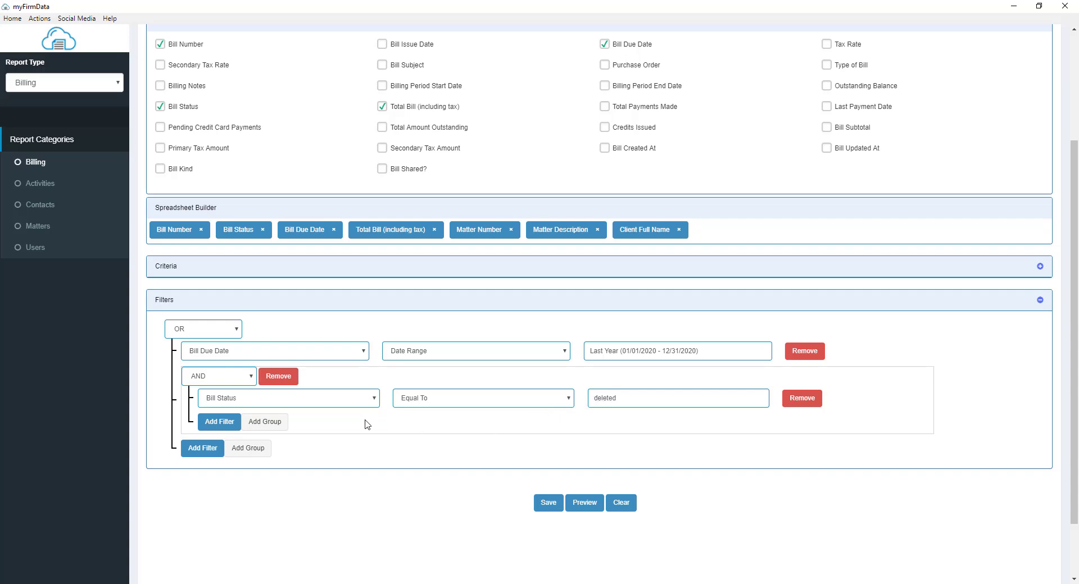
Step: Add a second filter to the group where Bill Status is Equal To void
left_click(228, 425)
left_click(235, 422)
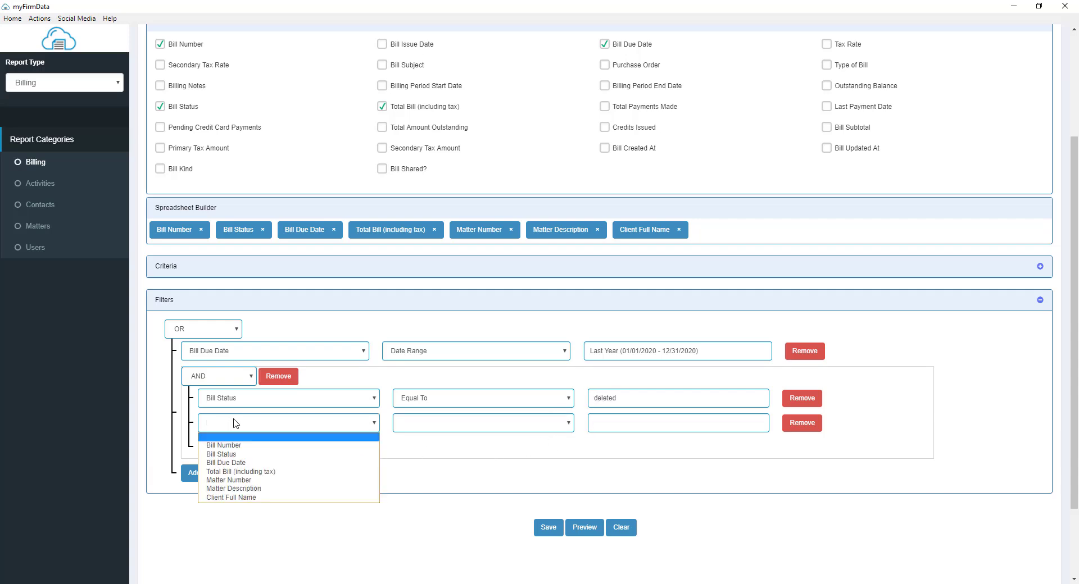
left_click(231, 454)
left_click(403, 426)
left_click(452, 445)
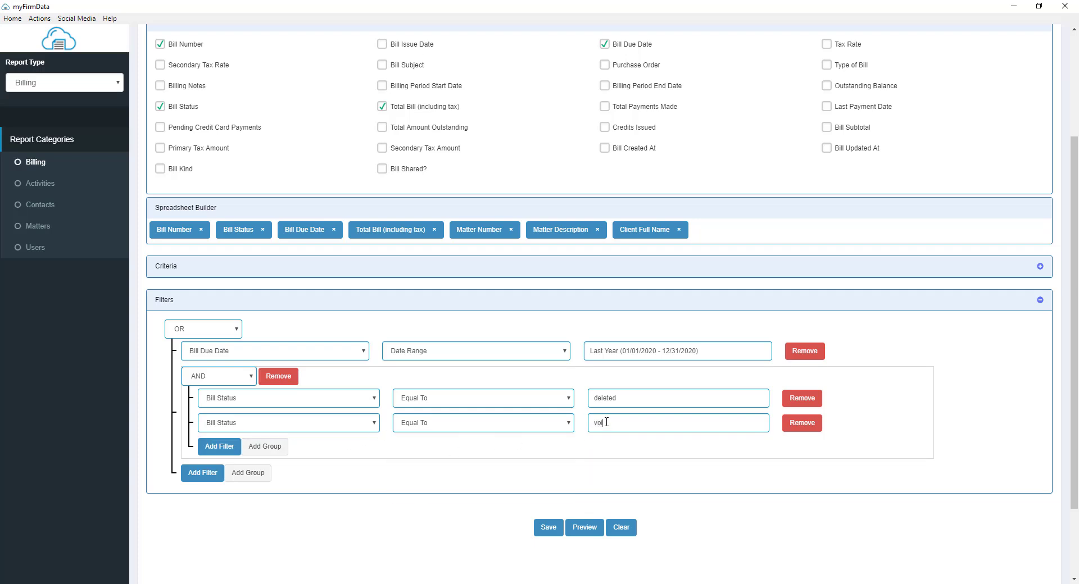
Step: Set the group's logic to OR and the top-level filter logic back to AND
left_click(251, 376)
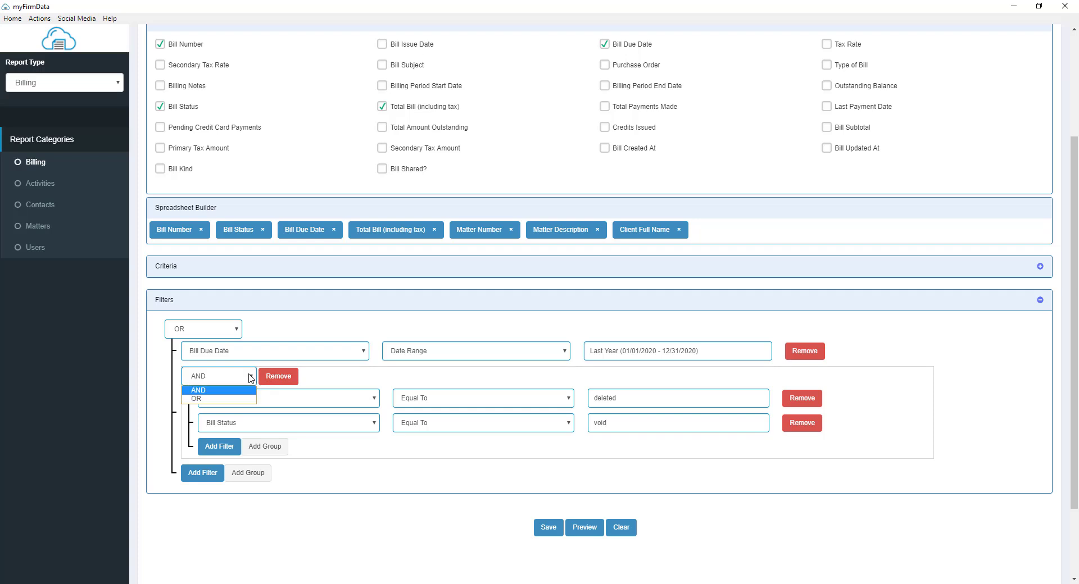
left_click(238, 400)
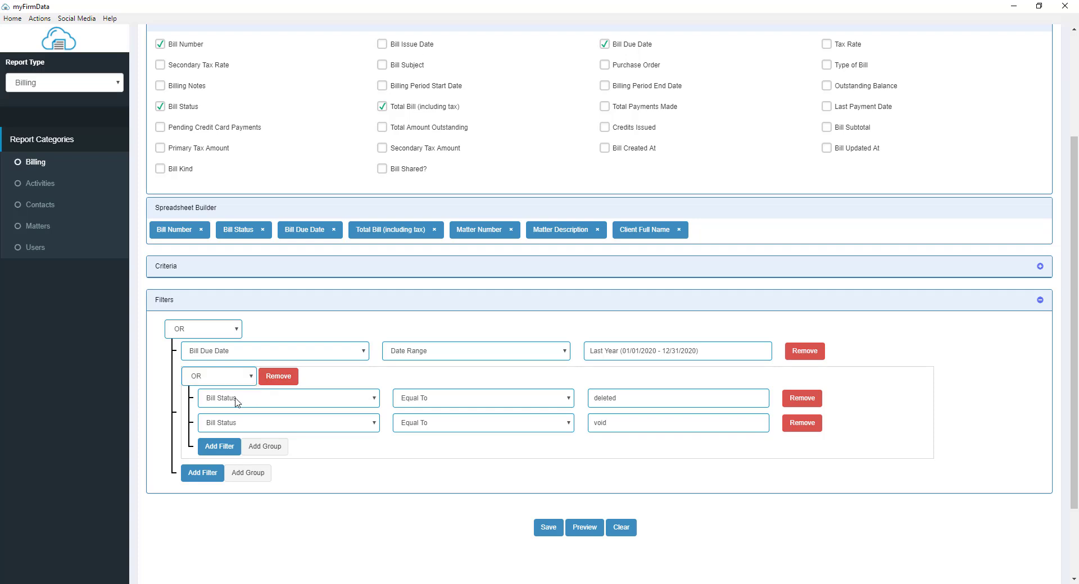
left_click(238, 334)
left_click(207, 343)
Step: Preview the report with the grouped filters, then close the preview window
left_click(576, 527)
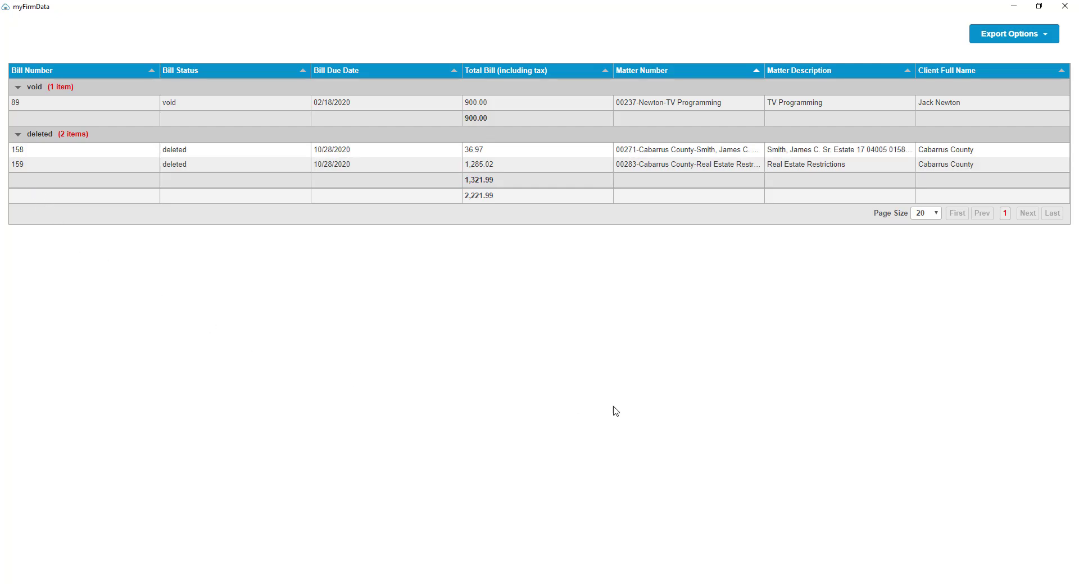
left_click(1065, 6)
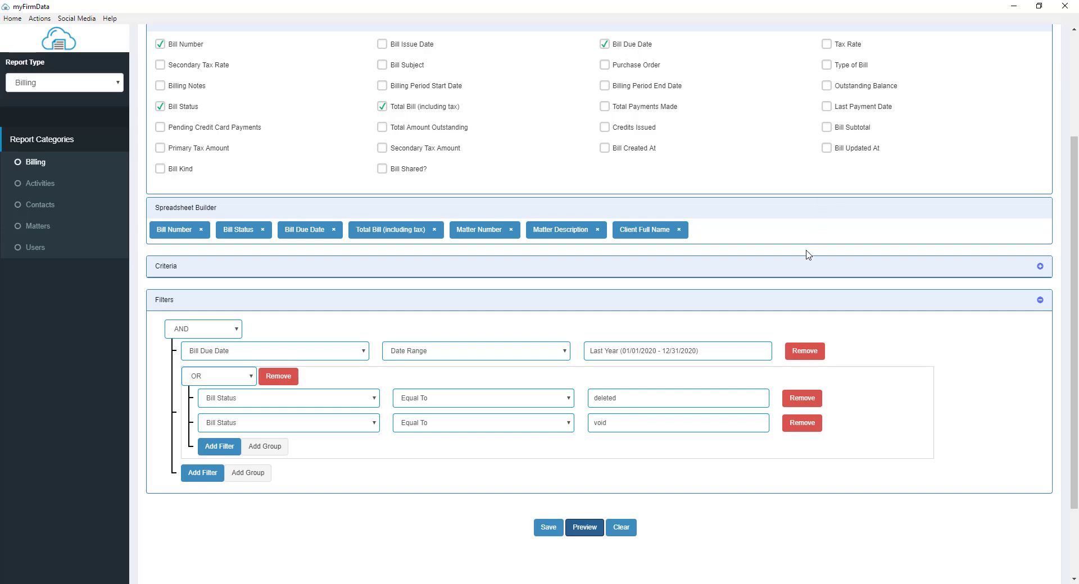